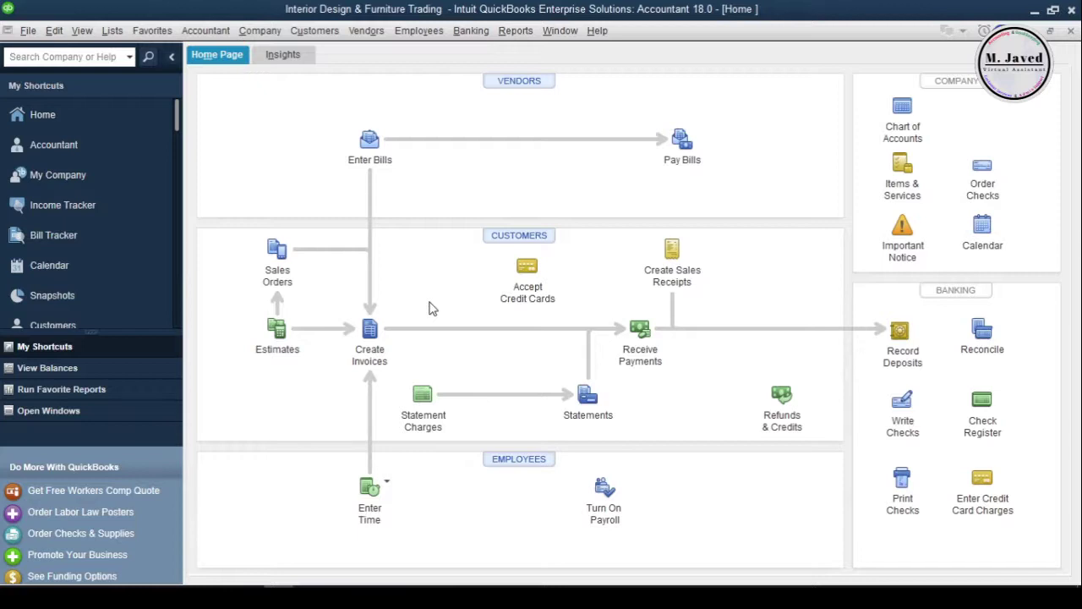
# Open the Customer Center and compare the details of ABC Inc., ABC Company. and ABC Comp.
pyautogui.click(497, 241)
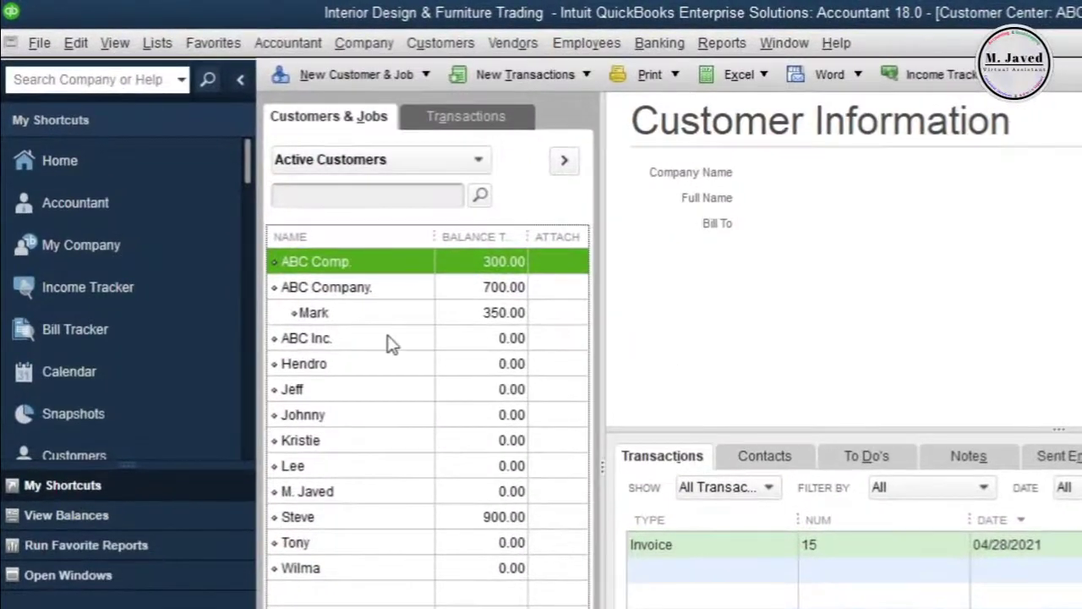
pyautogui.click(391, 338)
pyautogui.click(393, 289)
pyautogui.click(393, 264)
pyautogui.click(391, 338)
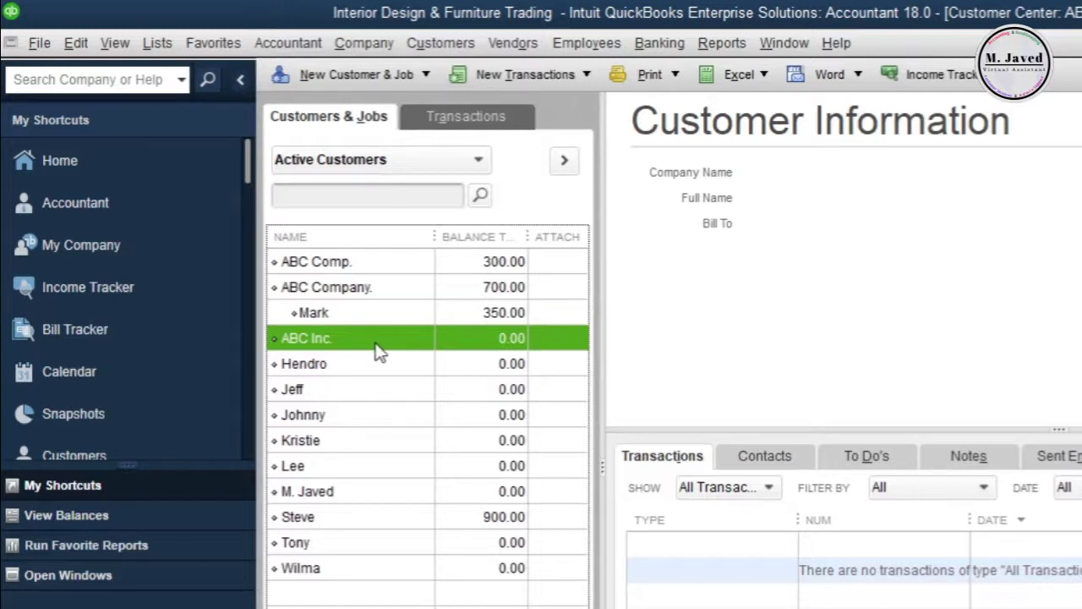
# Make ABC Inc. inactive, then check the other customers' details, ending on ABC Comp.
pyautogui.rightClick(378, 352)
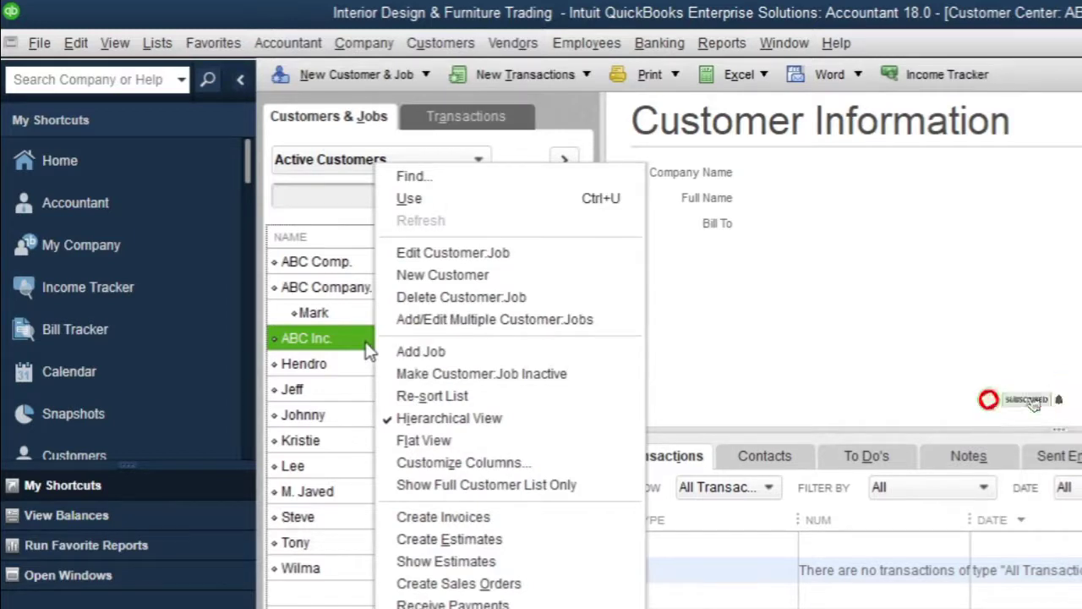
pyautogui.click(508, 381)
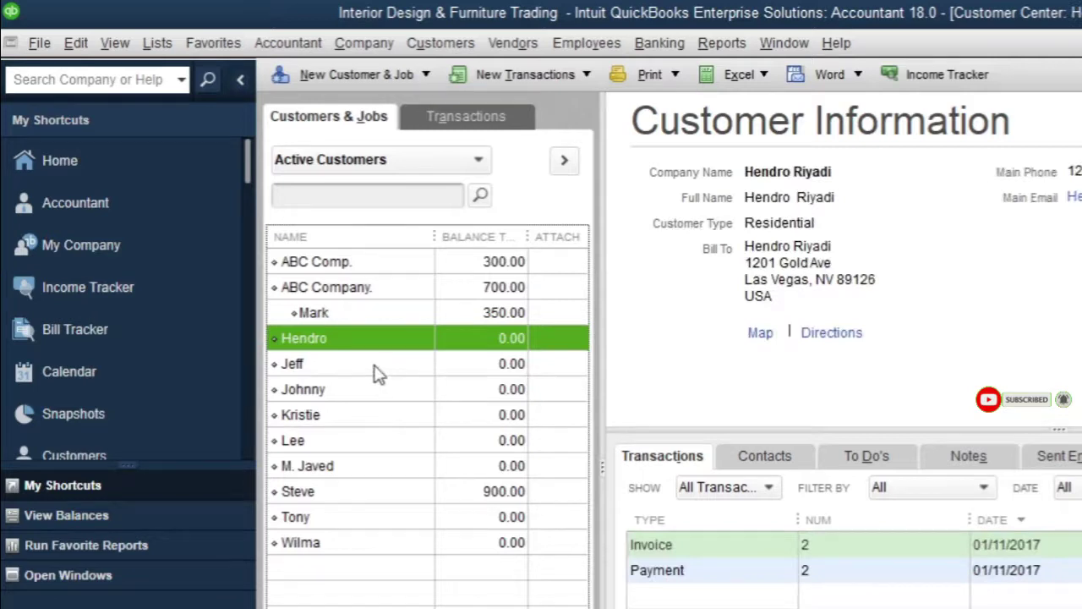
pyautogui.click(376, 361)
pyautogui.click(377, 338)
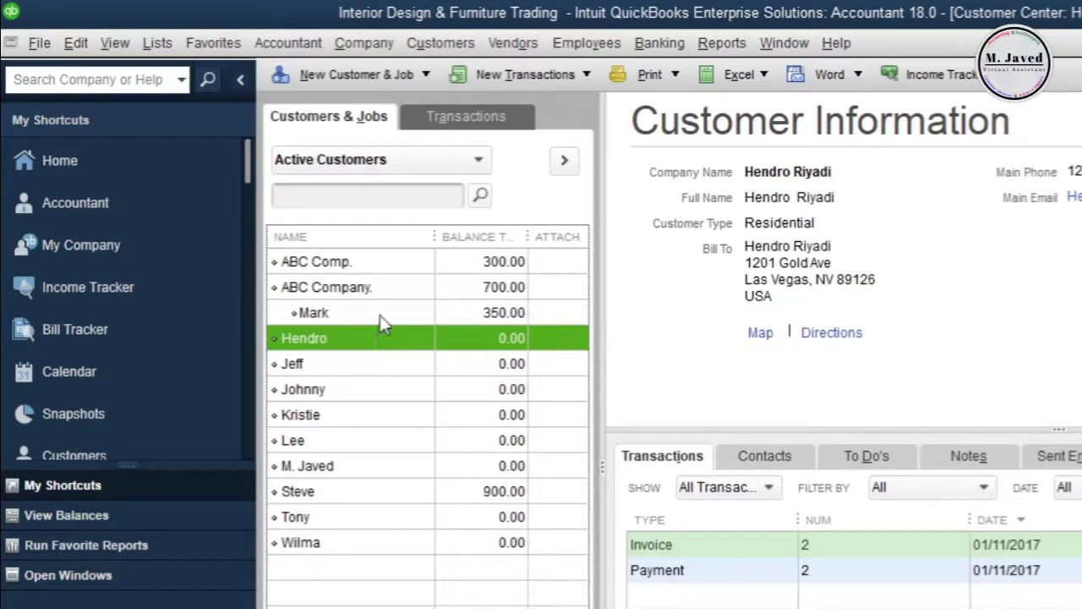
pyautogui.click(387, 273)
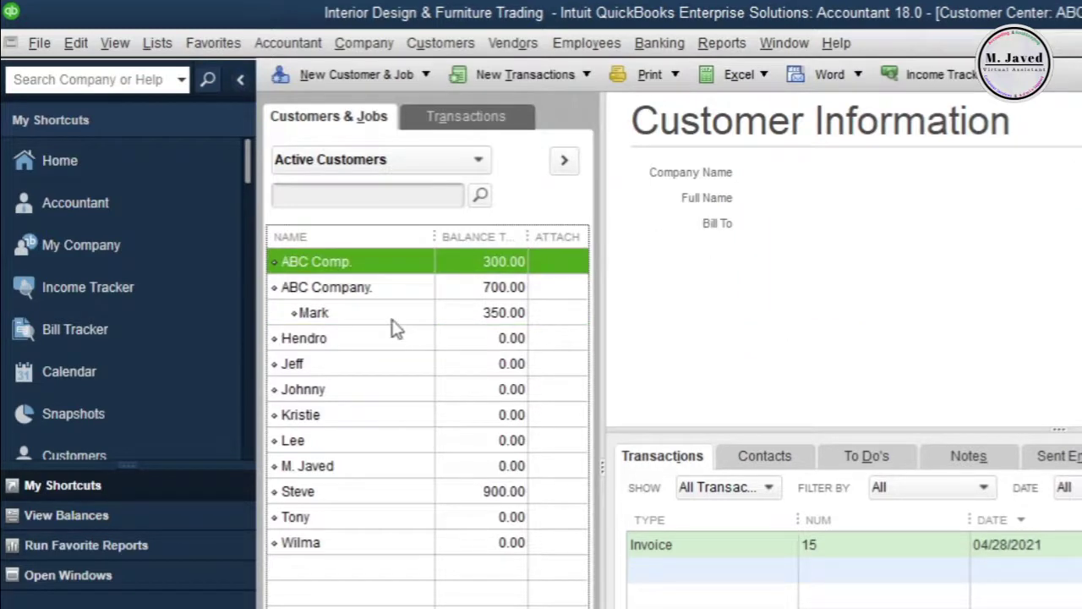
# List all customers including inactive ones and make ABC Inc. active again.
pyautogui.click(427, 162)
pyautogui.click(384, 190)
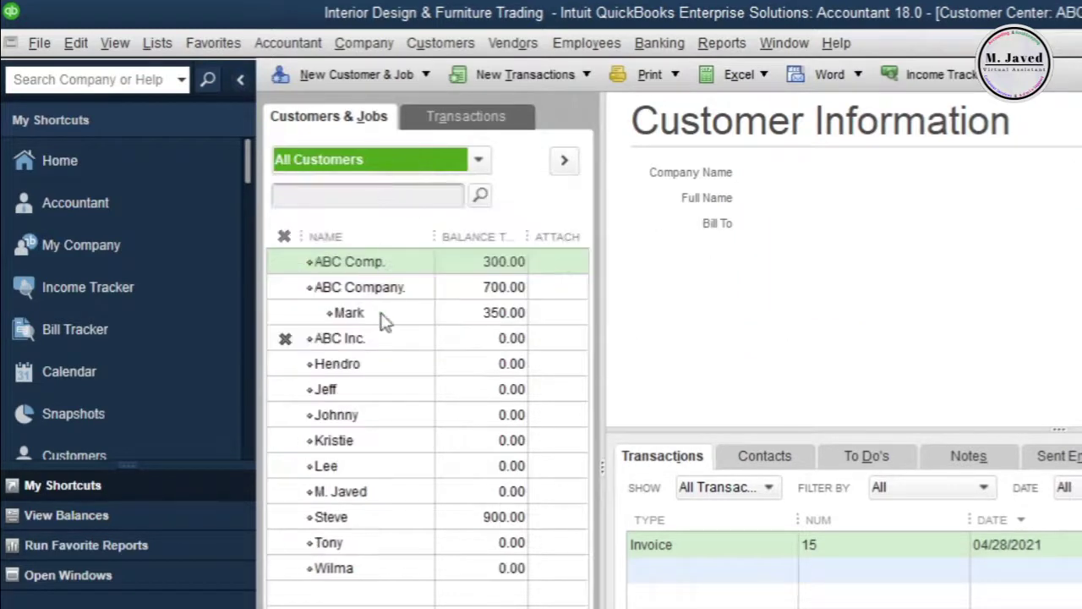
pyautogui.click(389, 342)
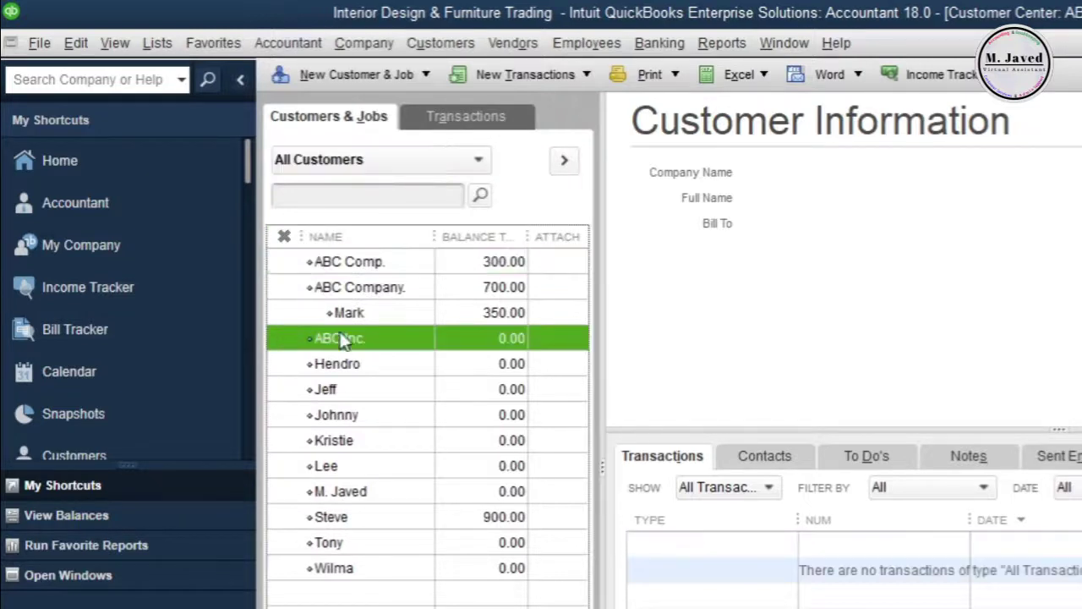
pyautogui.click(433, 162)
# Return to Active Customers and open ABC Comp.'s record (300.00, invoice 15), then close it unchanged.
pyautogui.click(414, 218)
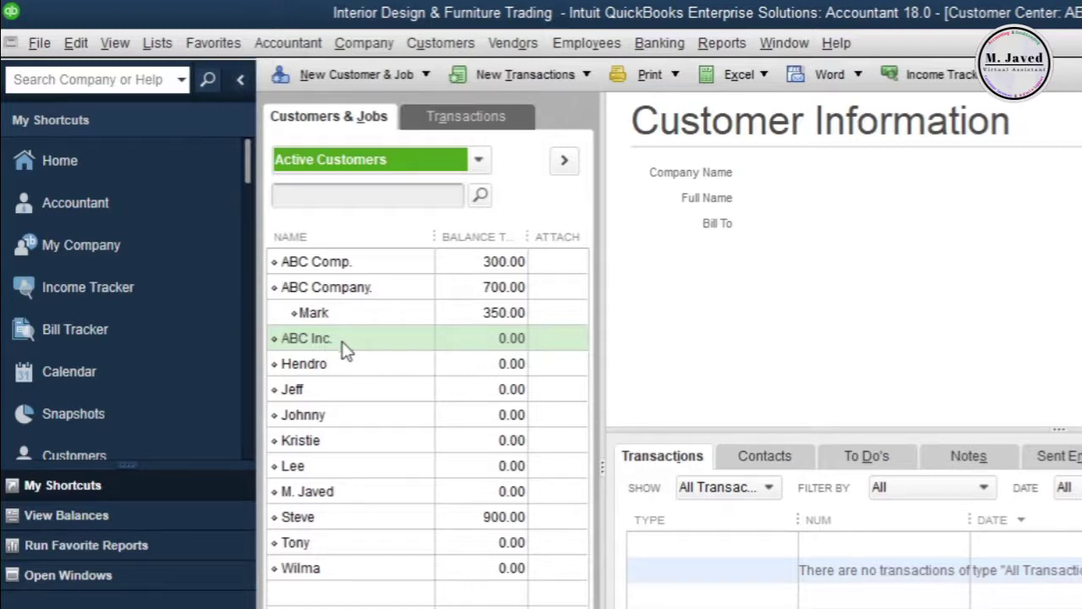
pyautogui.click(387, 272)
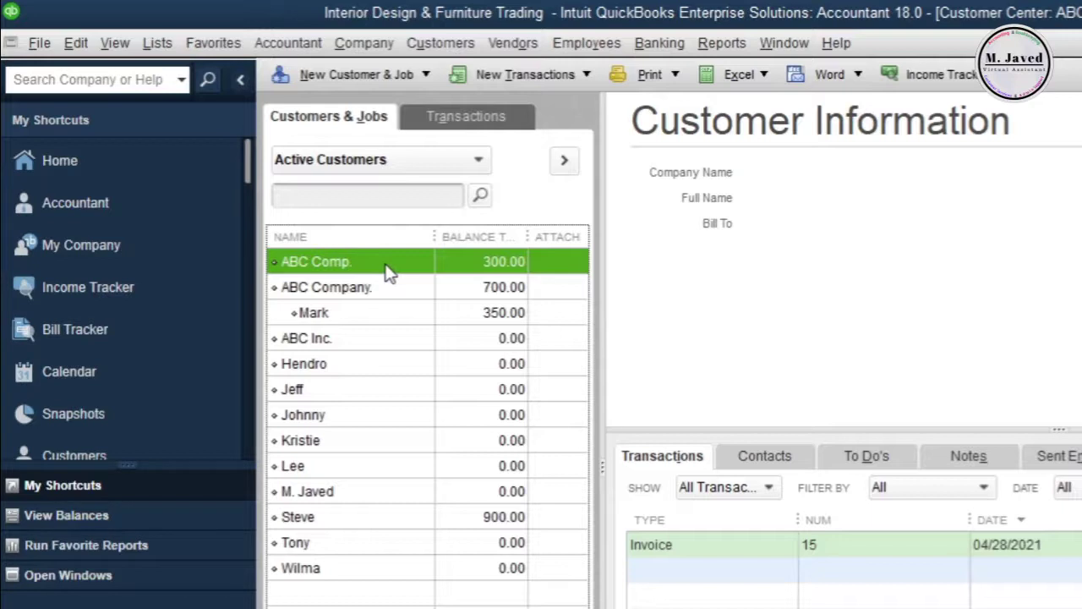
pyautogui.rightClick(387, 272)
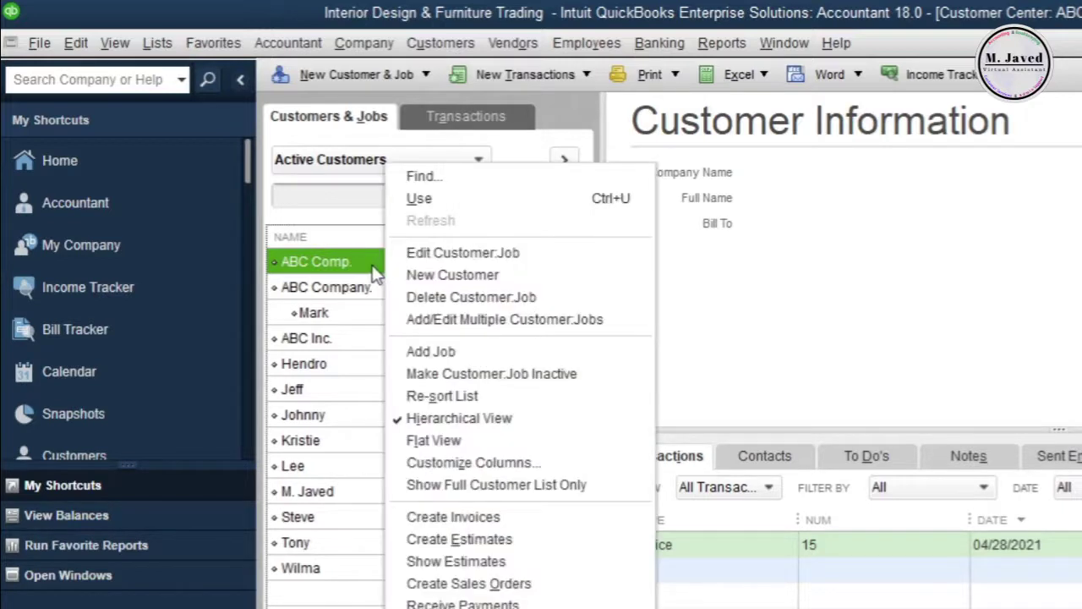
pyautogui.click(446, 257)
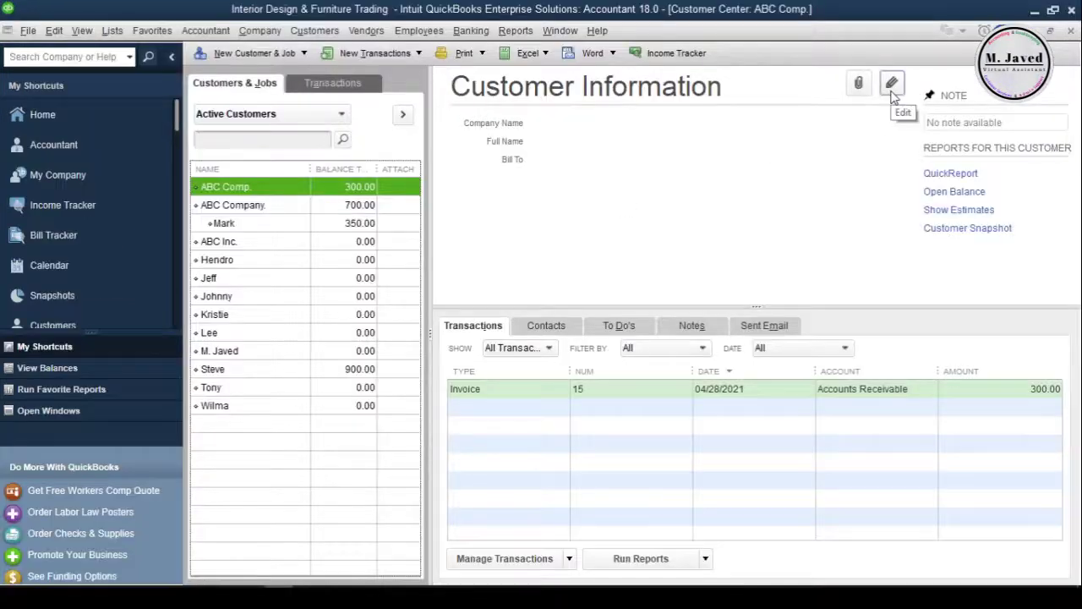
pyautogui.click(892, 85)
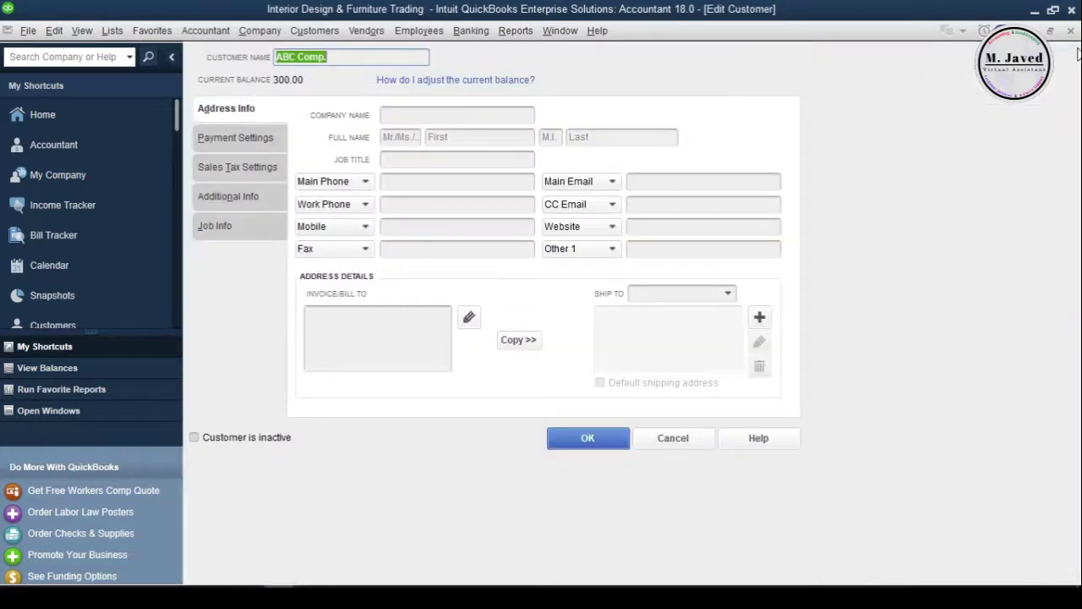
pyautogui.click(1071, 32)
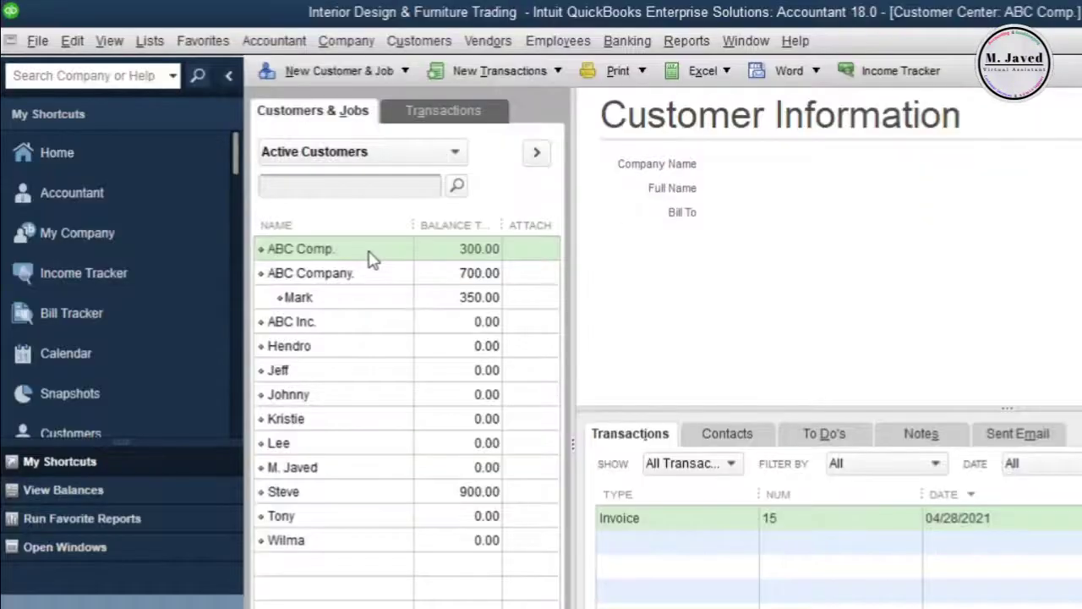
# Rename ABC Comp. to ABC Inc. and confirm the merge so ABC Inc. takes its 300.00 balance.
pyautogui.doubleClick(371, 258)
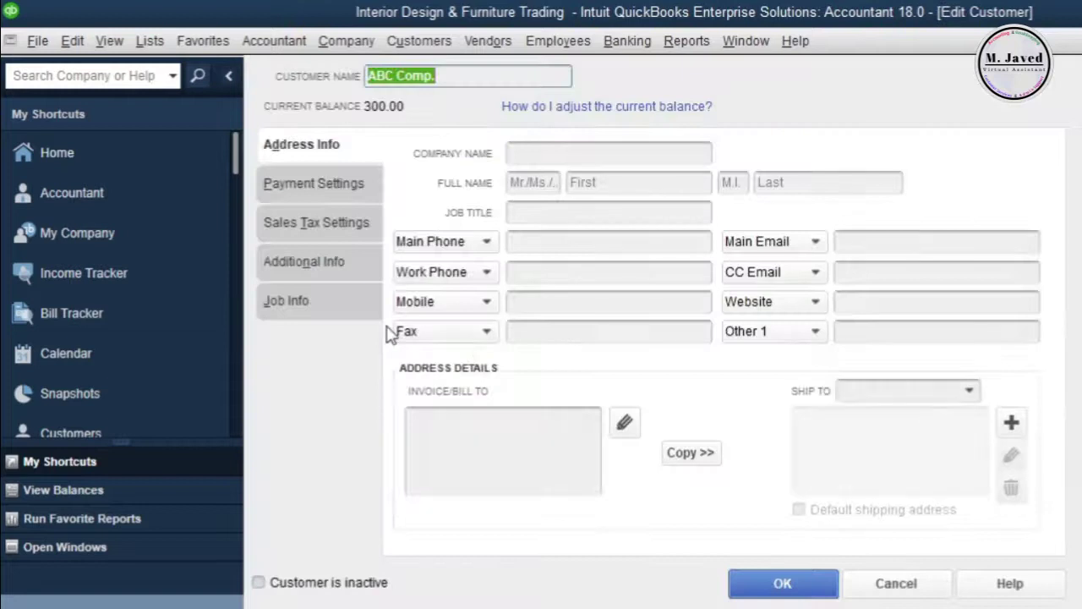
pyautogui.click(467, 75)
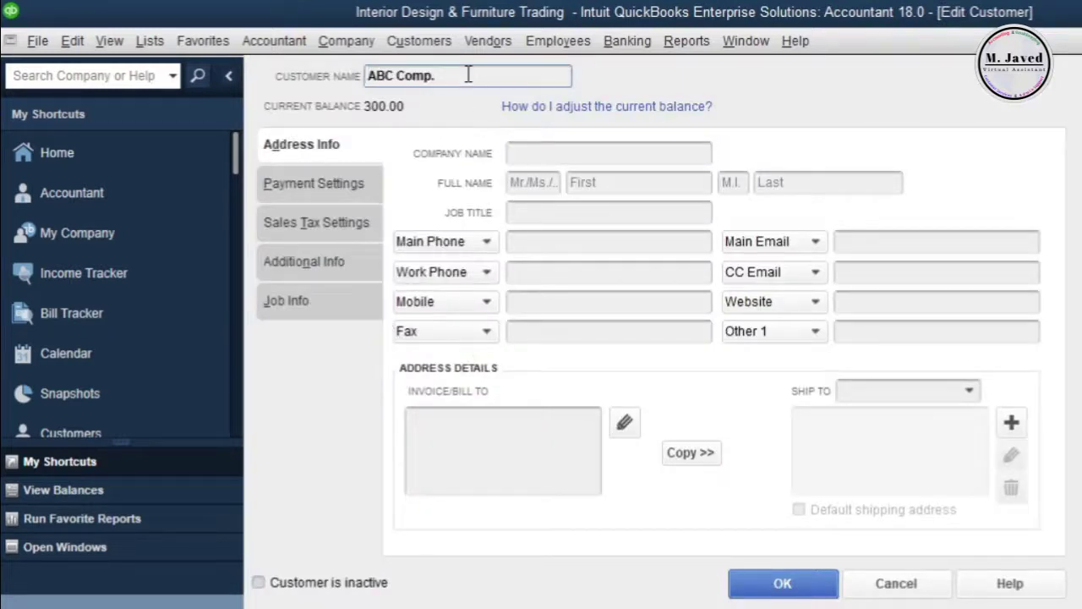
pyautogui.press('BackSpace')
pyautogui.press('BackSpace')
pyautogui.press('BackSpace')
pyautogui.press('BackSpace')
pyautogui.click(771, 587)
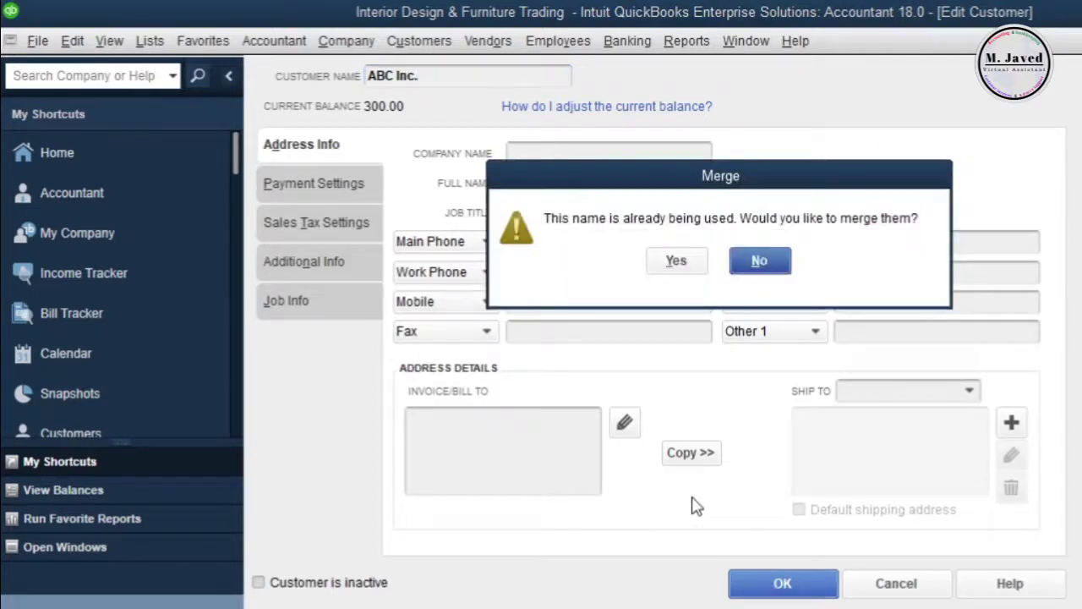
pyautogui.moveTo(691, 178); pyautogui.dragTo(668, 267)
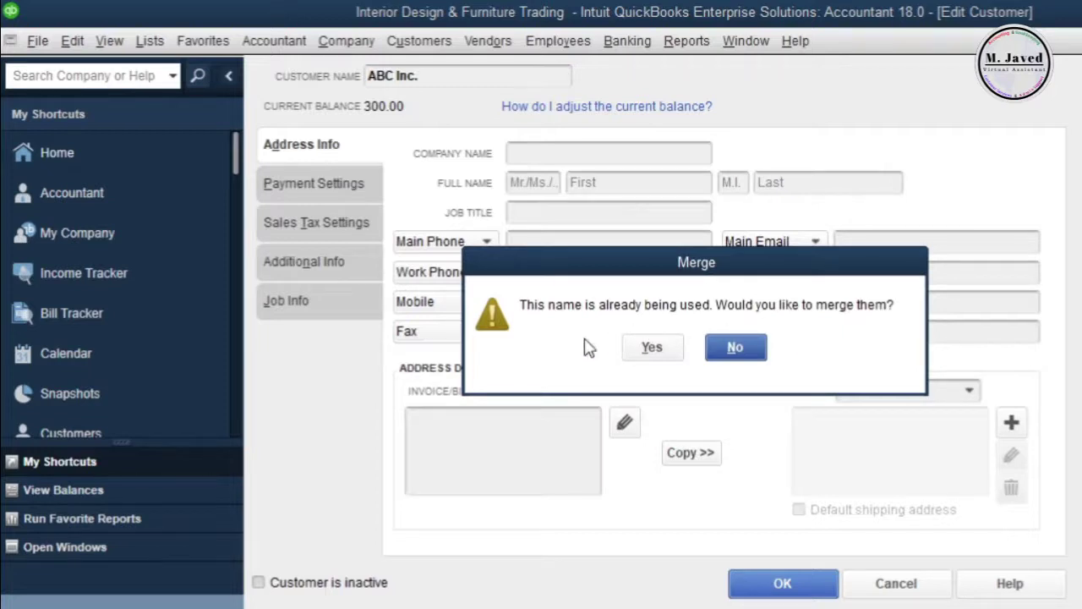
pyautogui.click(655, 347)
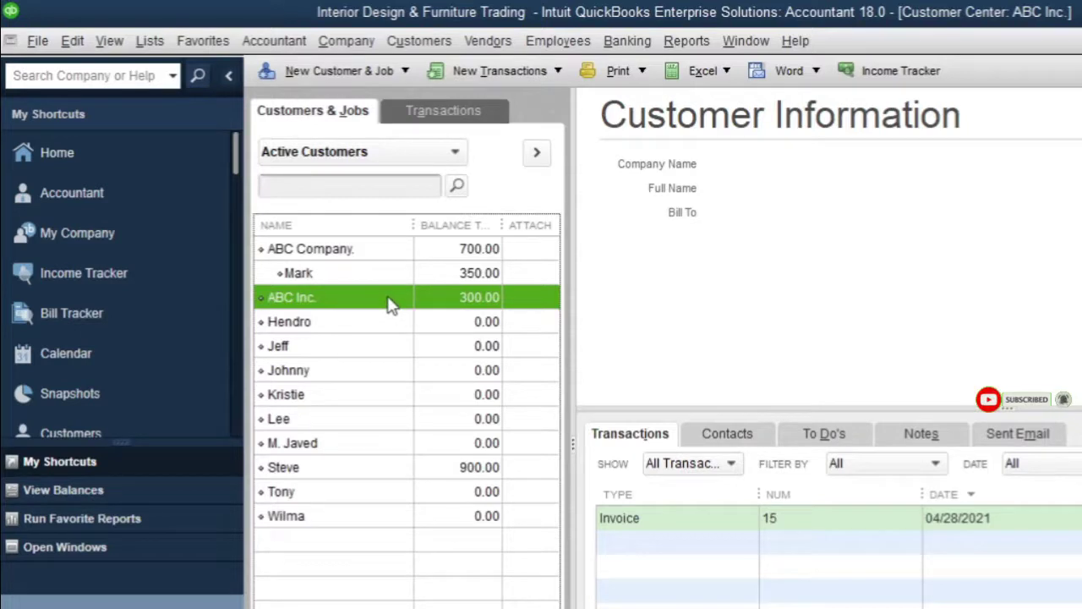
# Attempt renaming ABC Company. to ABC Inc., then cancel after the warning about its Mark job.
pyautogui.doubleClick(379, 254)
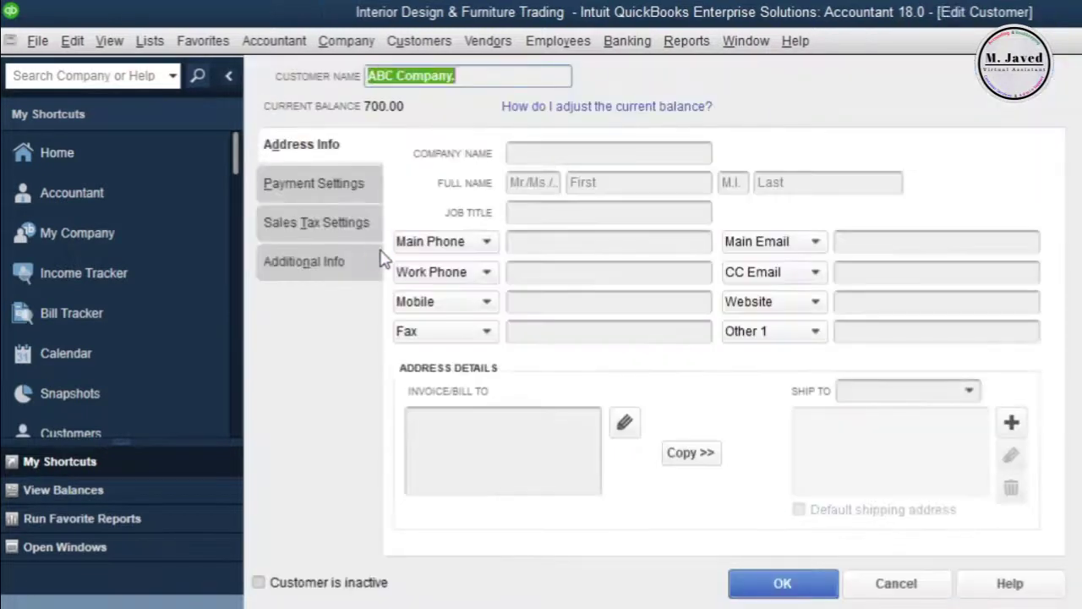
pyautogui.click(477, 77)
pyautogui.press('BackSpace')
pyautogui.press('BackSpace')
pyautogui.press('BackSpace')
pyautogui.press('BackSpace')
pyautogui.press('BackSpace')
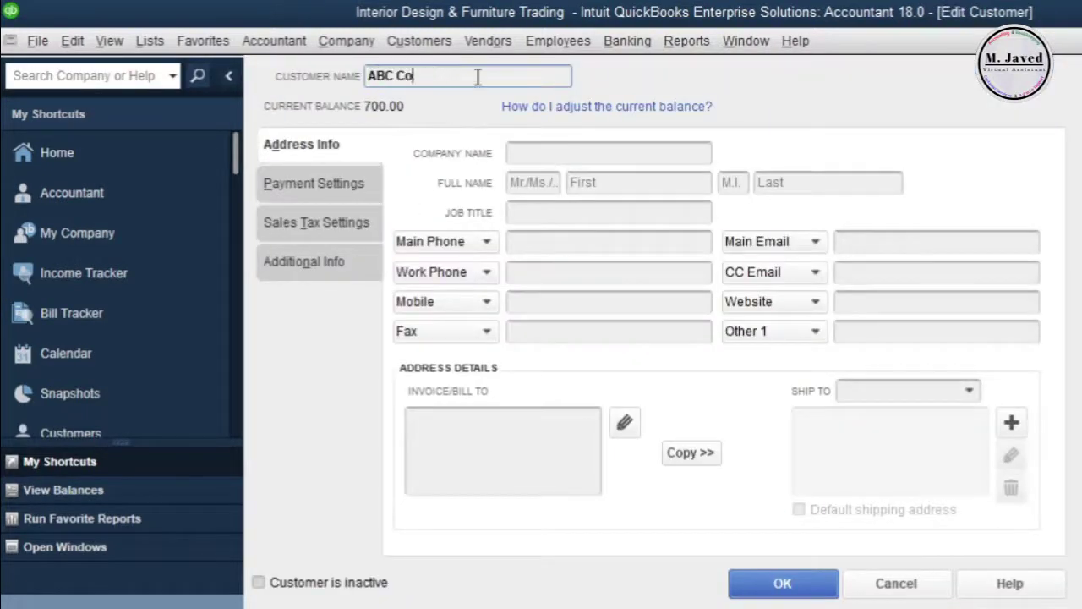
pyautogui.write('Inc.')
pyautogui.click(779, 587)
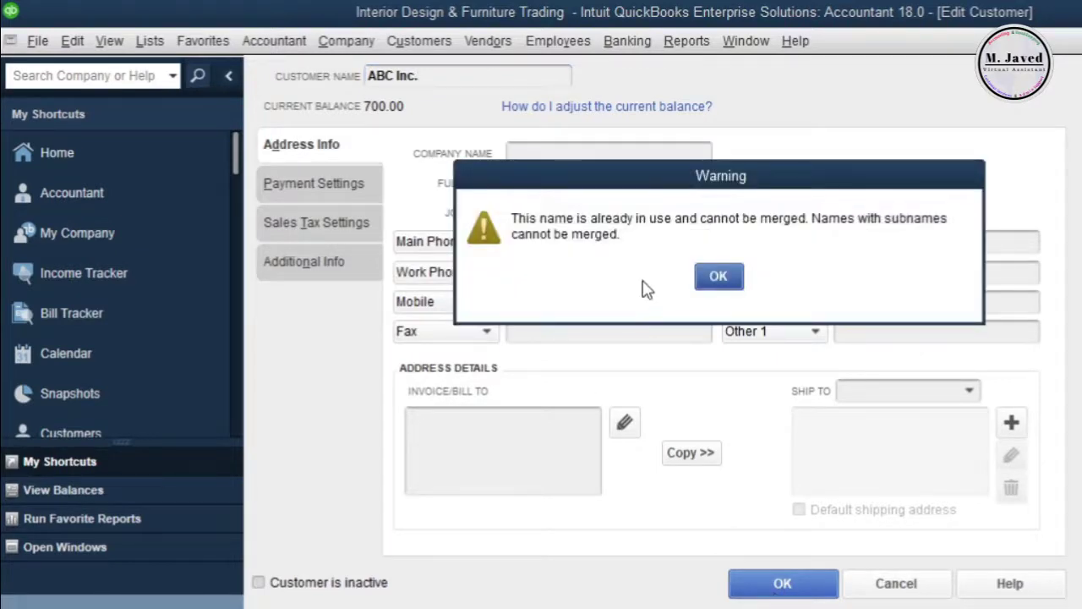
pyautogui.click(717, 276)
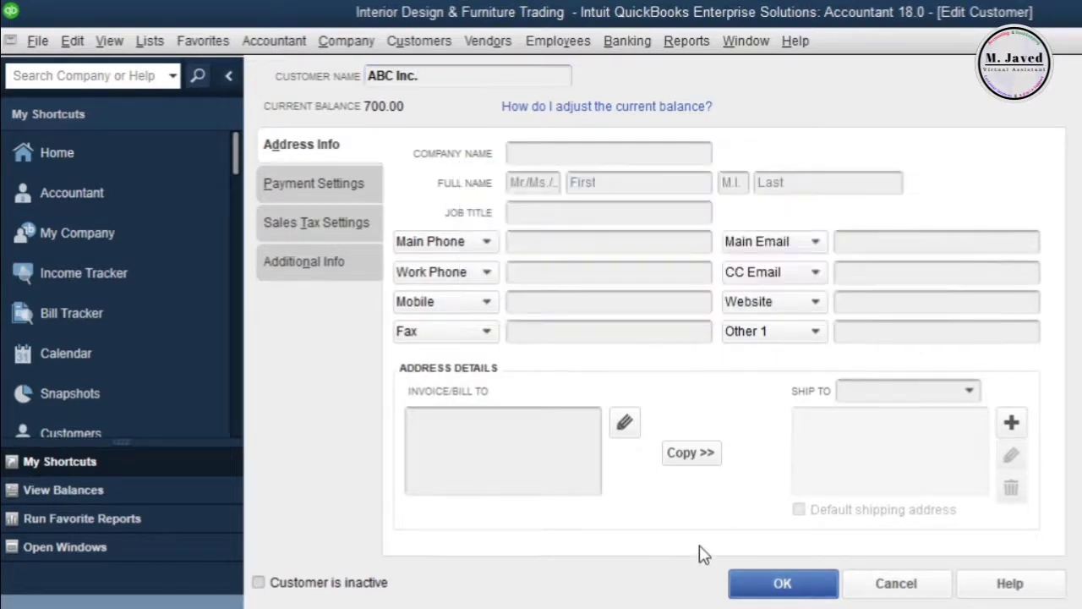
pyautogui.click(895, 583)
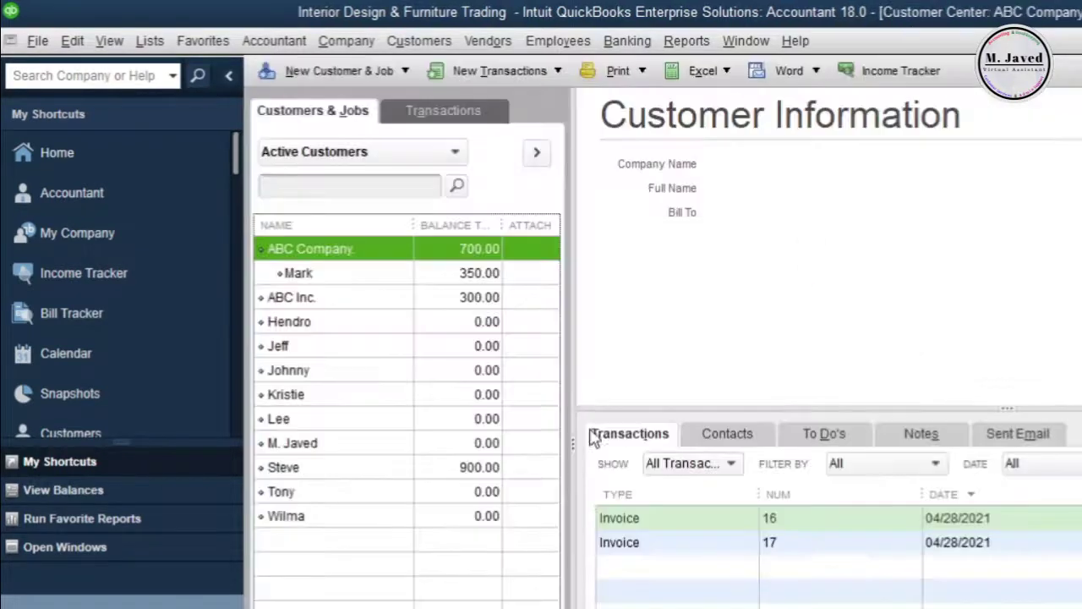
pyautogui.click(365, 279)
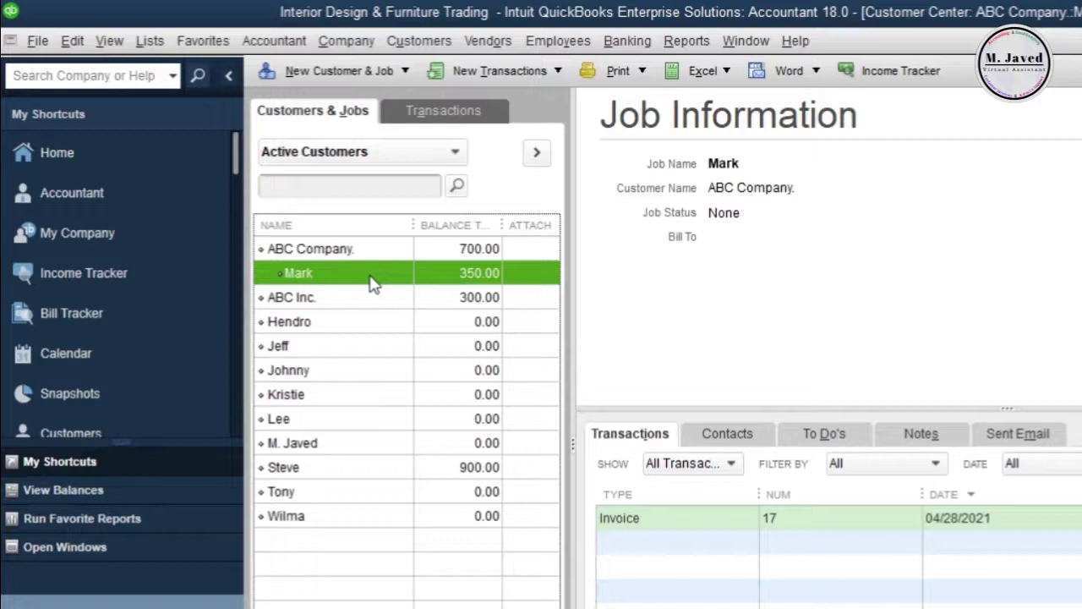
# Reassign job Mark from ABC Company. to customer ABC Inc. in Edit Job.
pyautogui.doubleClick(376, 281)
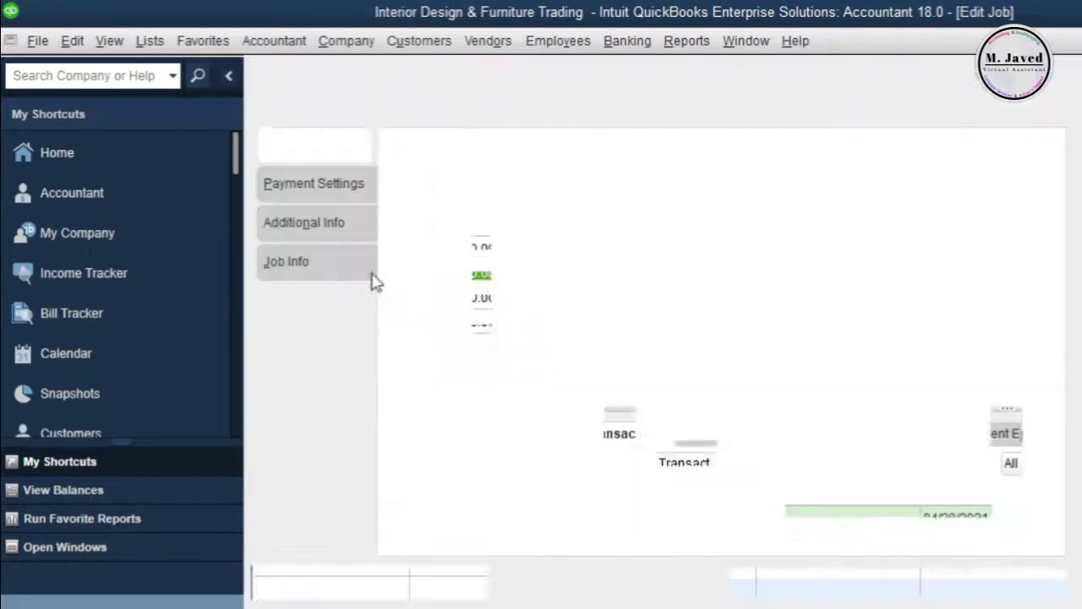
pyautogui.click(482, 78)
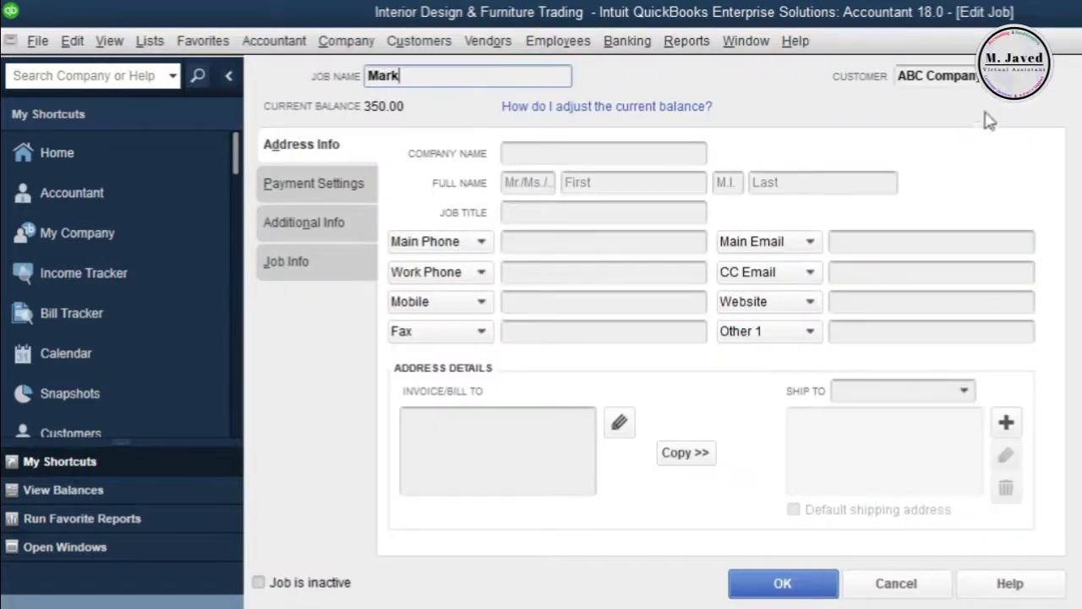
pyautogui.click(1048, 75)
pyautogui.click(972, 206)
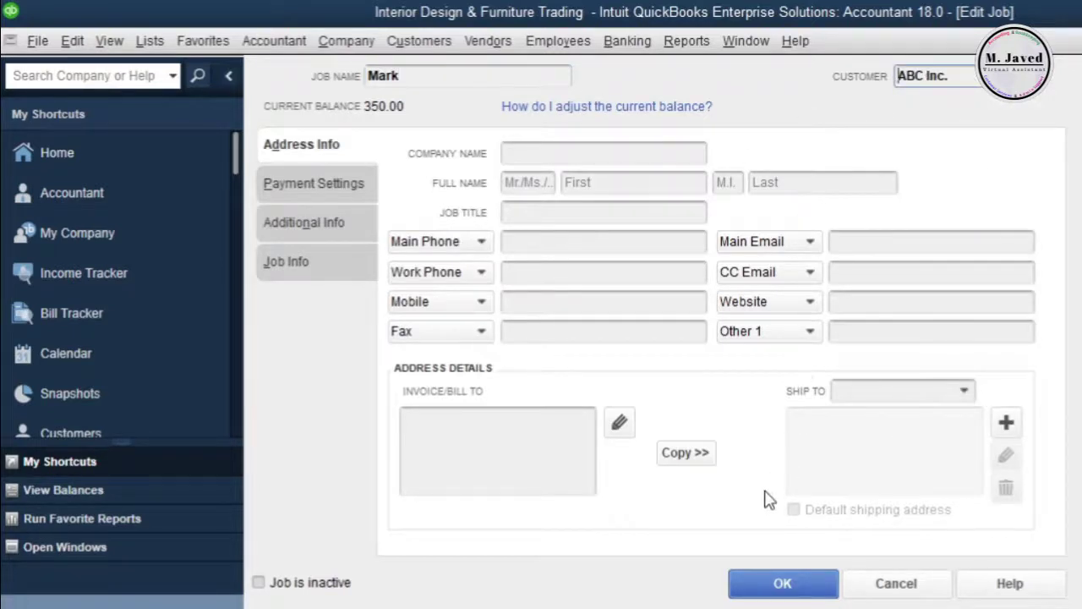
pyautogui.click(782, 583)
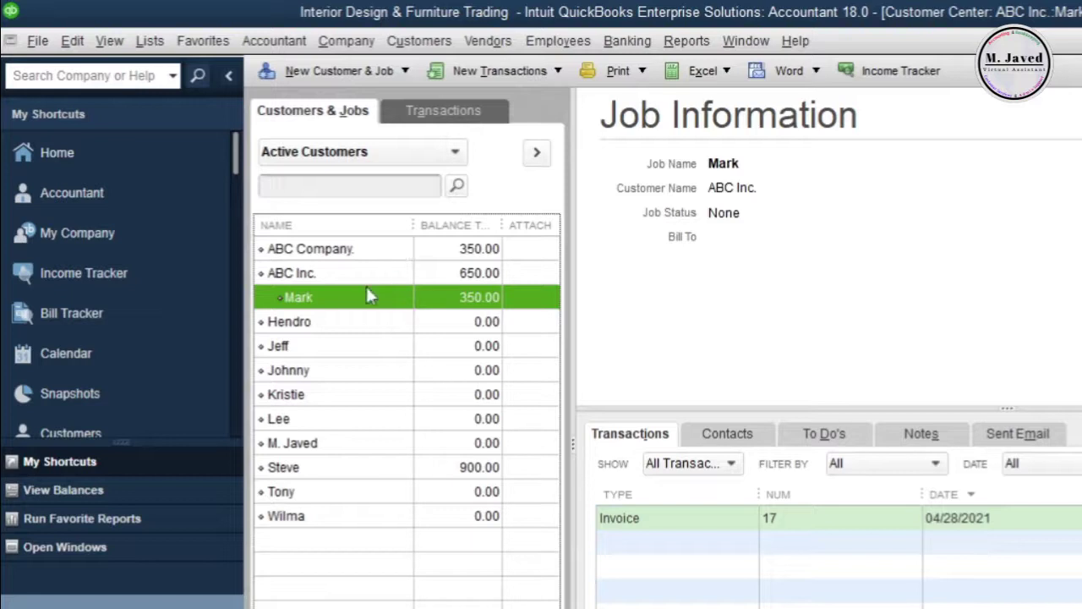
# Rename ABC Company. to 'ABC Inc.' and confirm the merge, giving ABC Inc. a 1,000.00 balance.
pyautogui.click(374, 255)
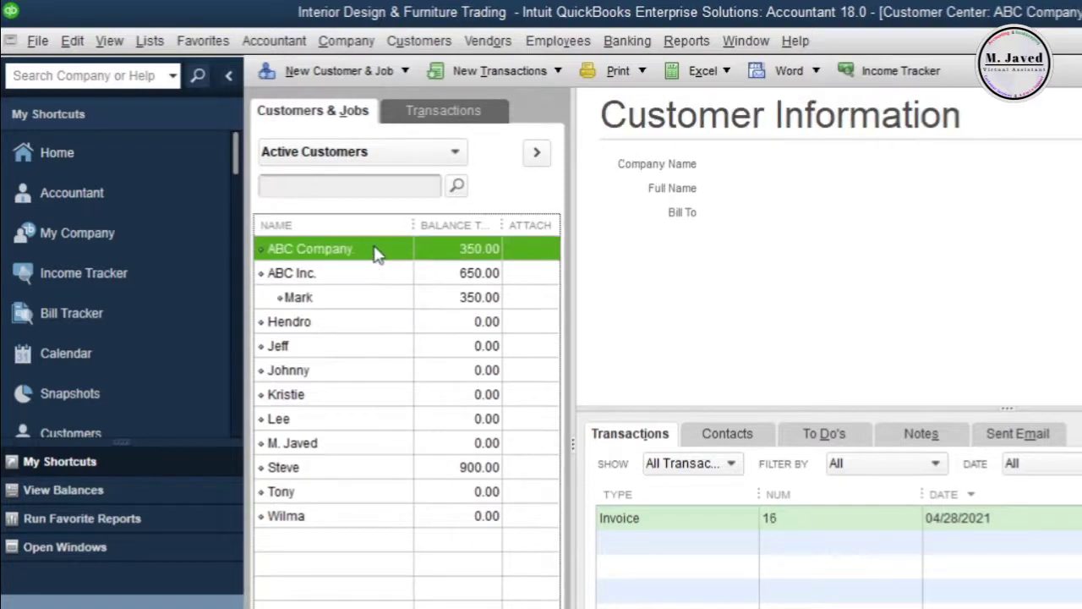
pyautogui.doubleClick(376, 253)
pyautogui.click(485, 76)
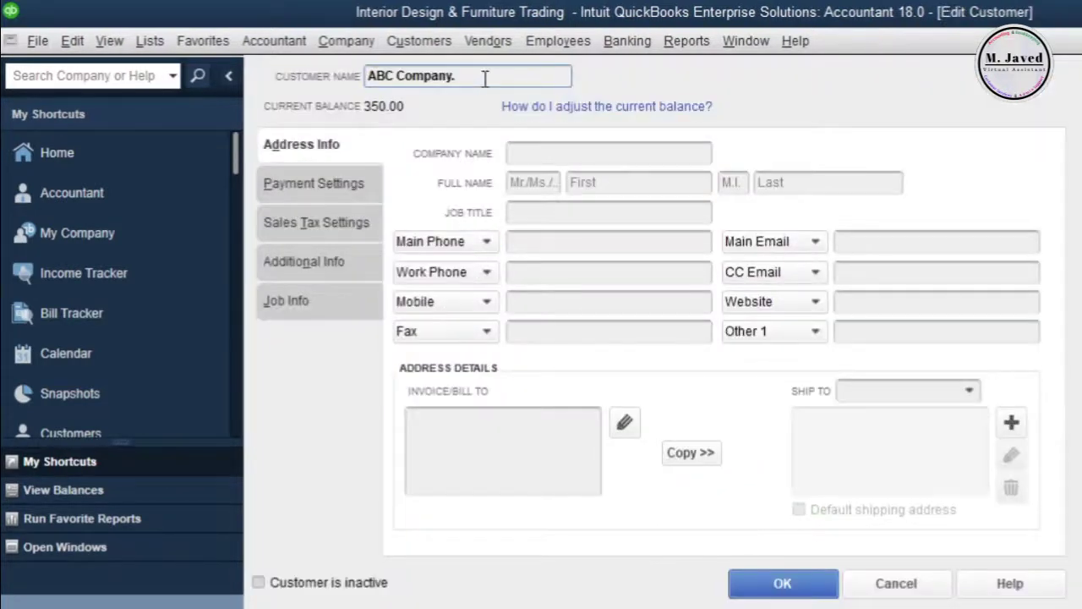
pyautogui.press('BackSpace')
pyautogui.press('BackSpace')
pyautogui.press('BackSpace')
pyautogui.press('BackSpace')
pyautogui.press('BackSpace')
pyautogui.press('BackSpace')
pyautogui.press('BackSpace')
pyautogui.press('BackSpace')
pyautogui.write('Inc.')
pyautogui.click(767, 583)
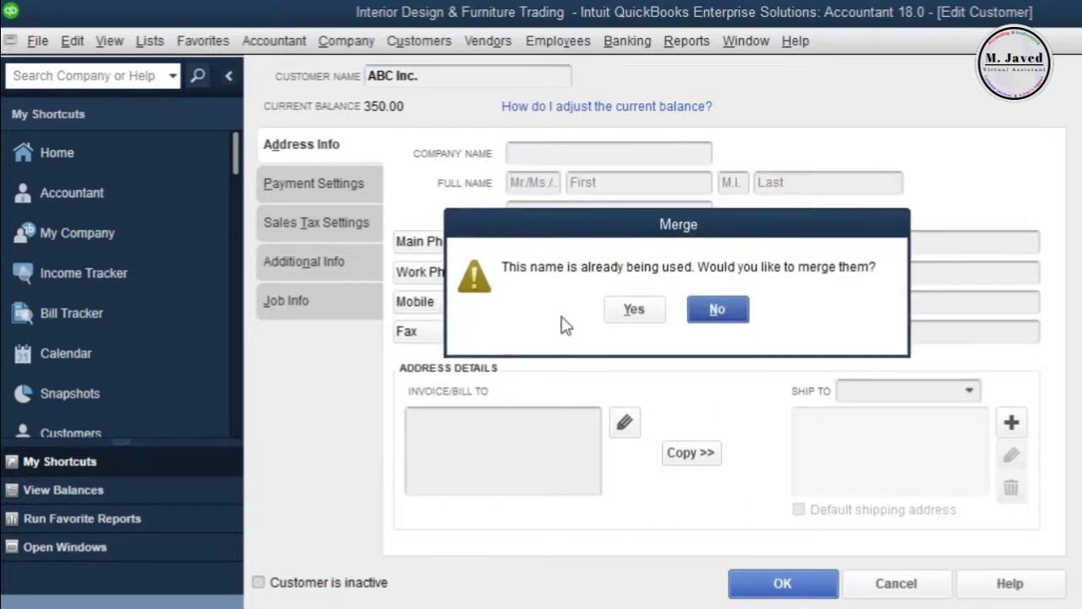
pyautogui.click(632, 308)
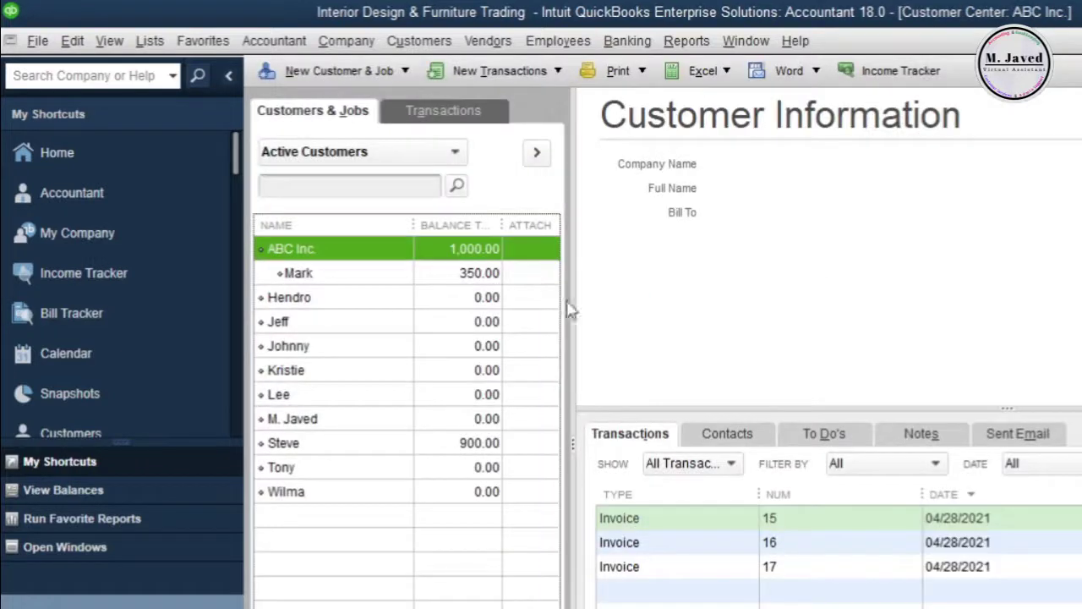
pyautogui.click(391, 325)
# Review ABC Inc.'s record, including its payment and sales tax settings, and close it unchanged.
pyautogui.click(387, 273)
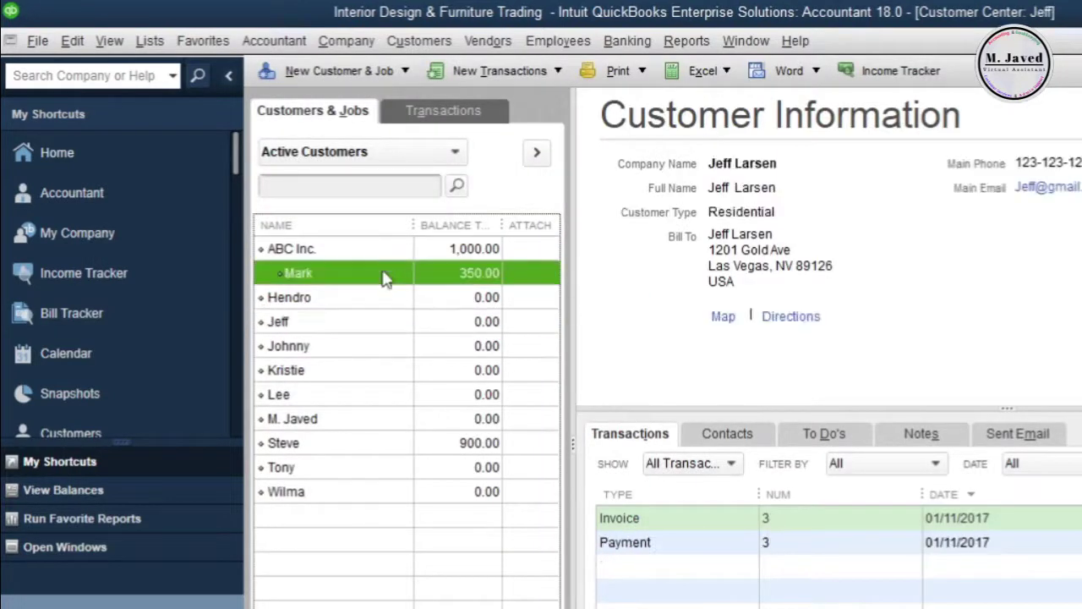
pyautogui.click(383, 257)
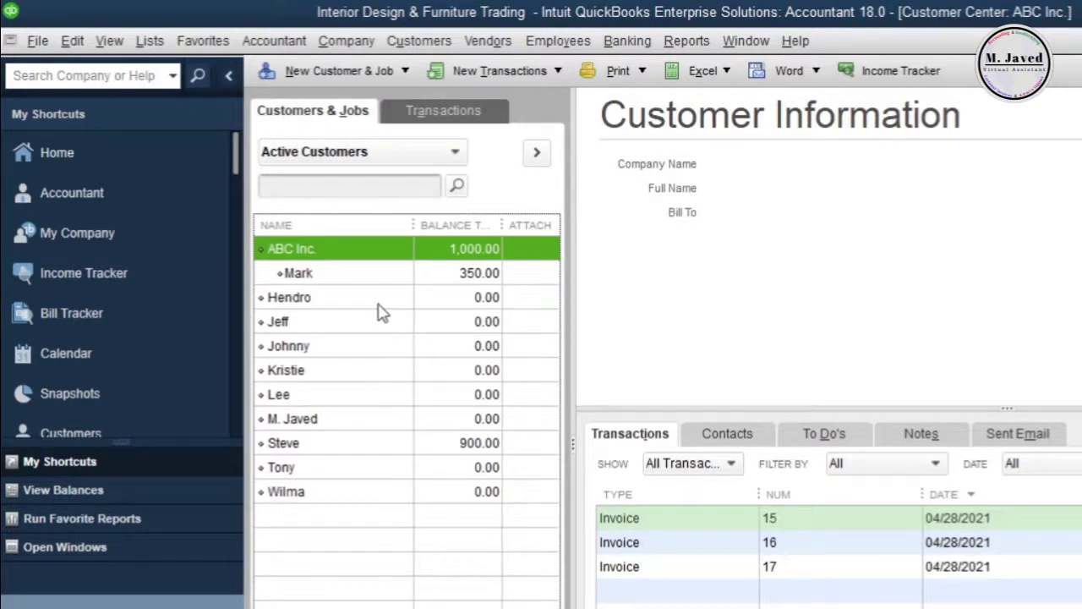
pyautogui.doubleClick(380, 258)
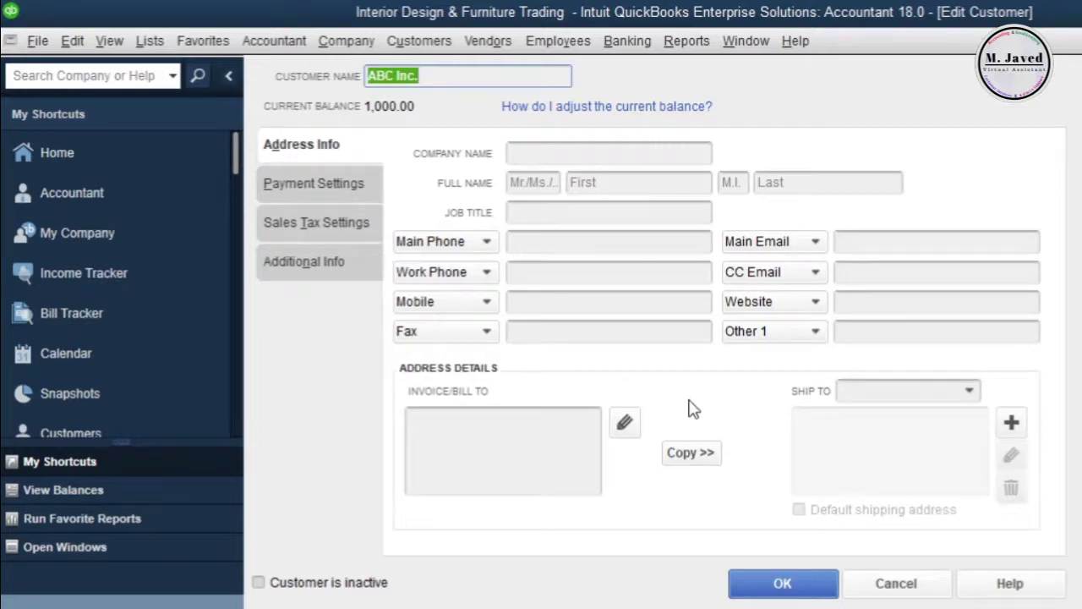
pyautogui.click(342, 185)
pyautogui.click(341, 225)
pyautogui.click(301, 144)
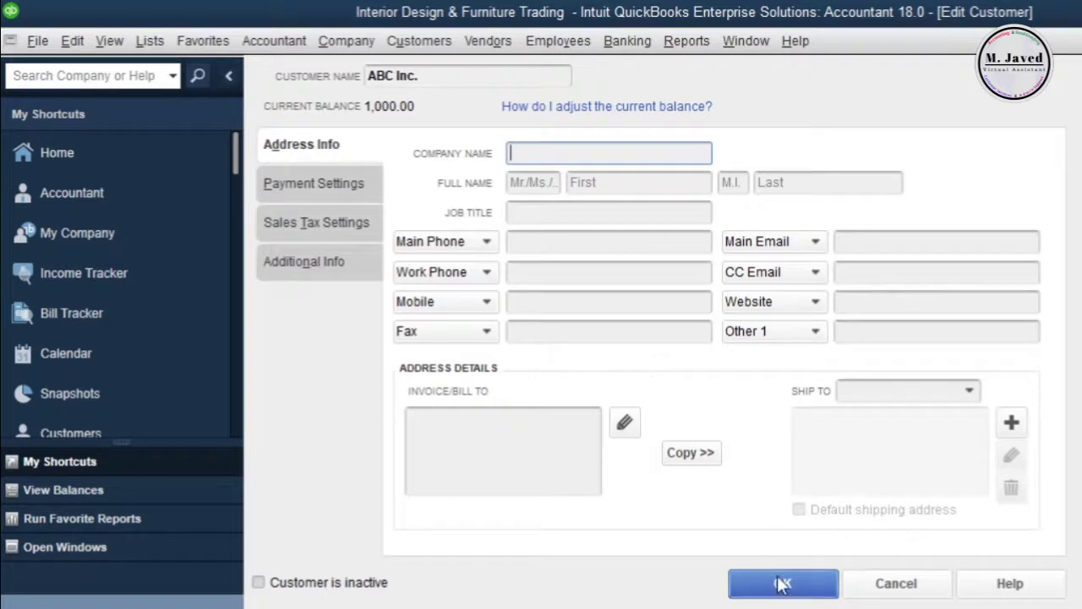
pyautogui.click(895, 582)
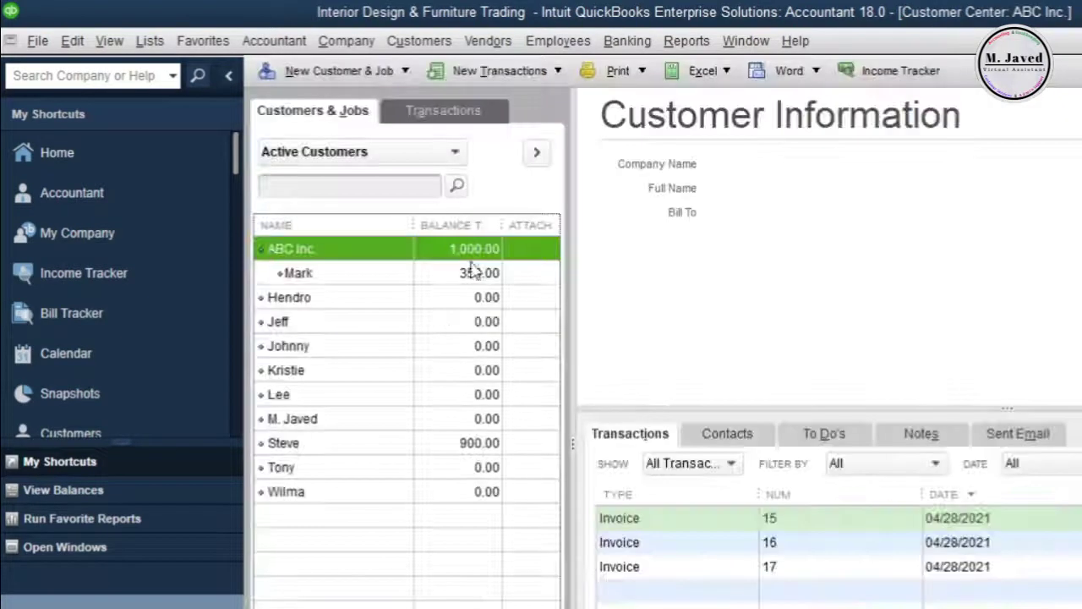
# Check ABC Inc.'s three merged invoices, then close the Customer Center.
pyautogui.click(378, 305)
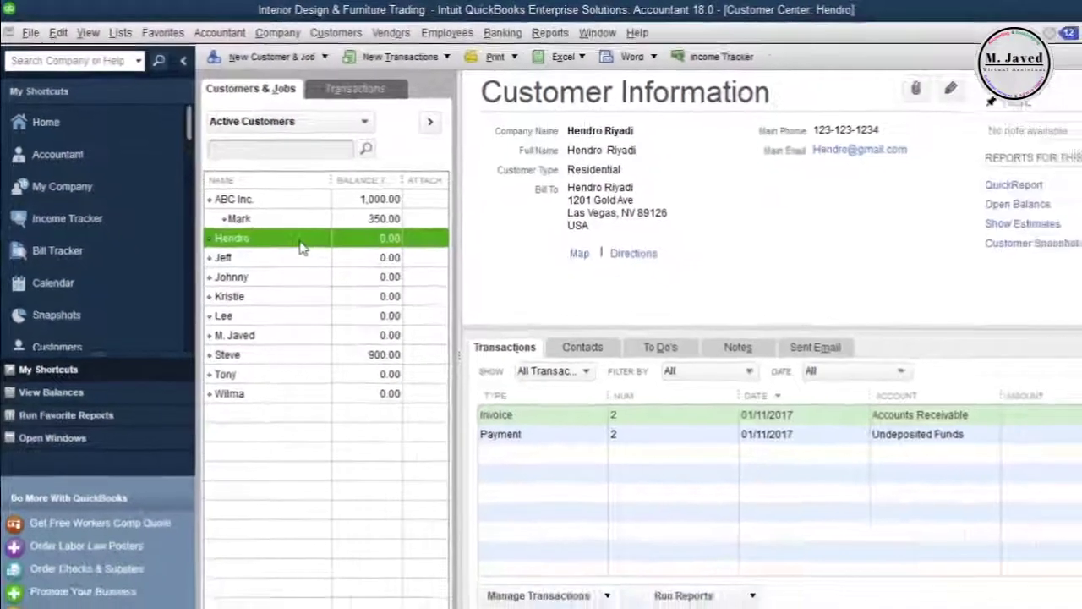
pyautogui.click(352, 236)
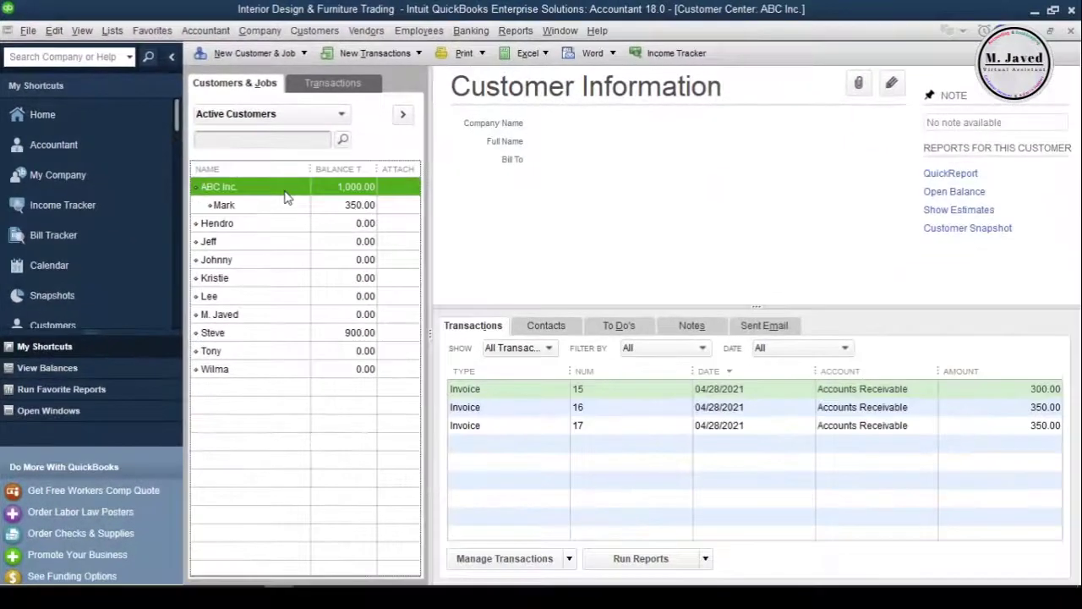
pyautogui.click(1071, 30)
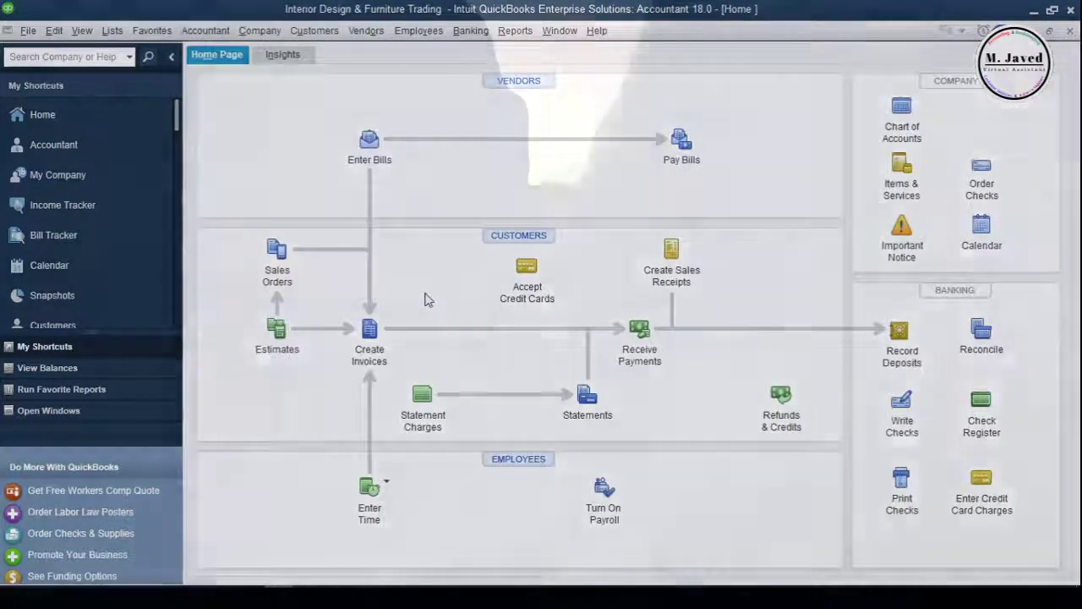